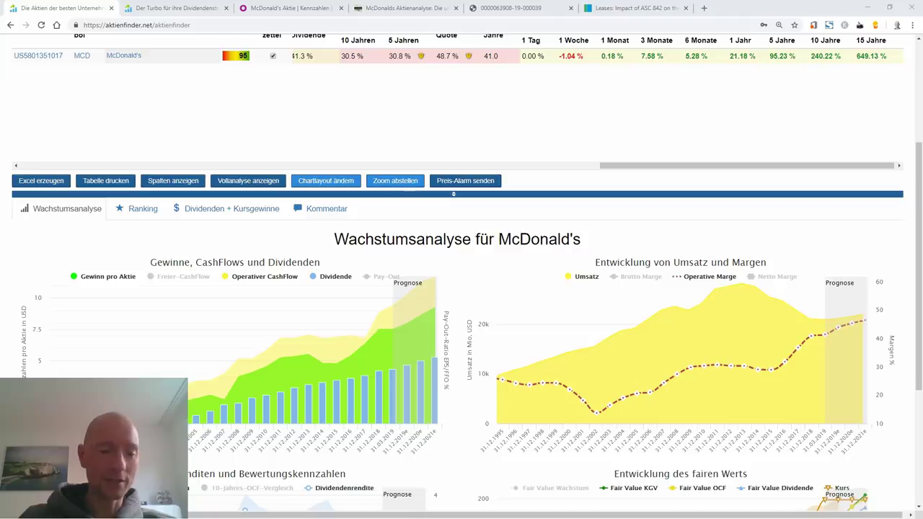
Switch to the Excel workbook 20190528 McDonalds.xlsx, maximize its window and enlarge the sheet view to 160%.
key("alt+Tab")
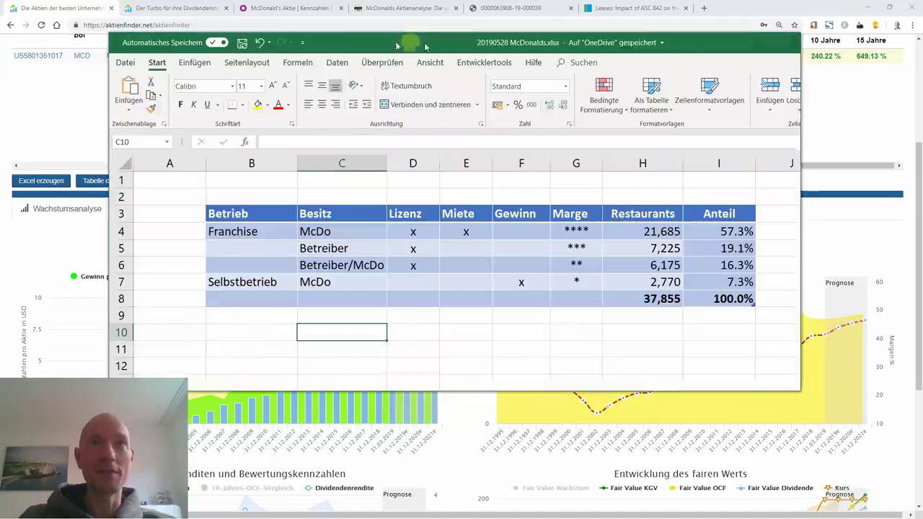
left_click(766, 42)
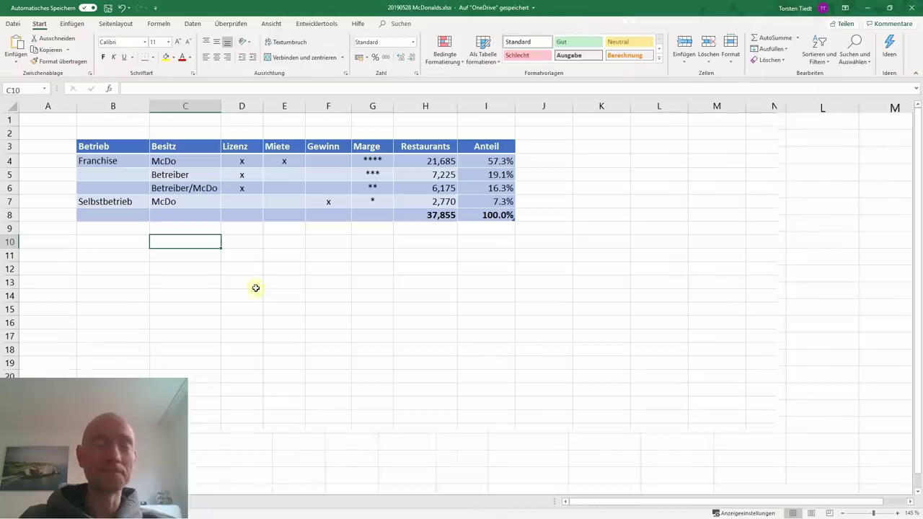
left_click(196, 280)
scroll(191, 281, "up", 1)
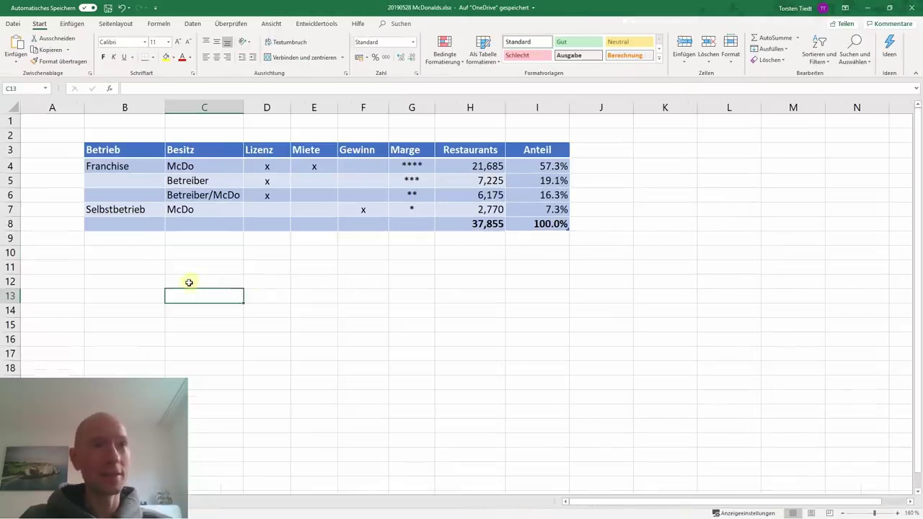
Examine the restaurant total and the Franchise and Selbstbetrieb entries in the Betrieb column.
left_click(472, 224)
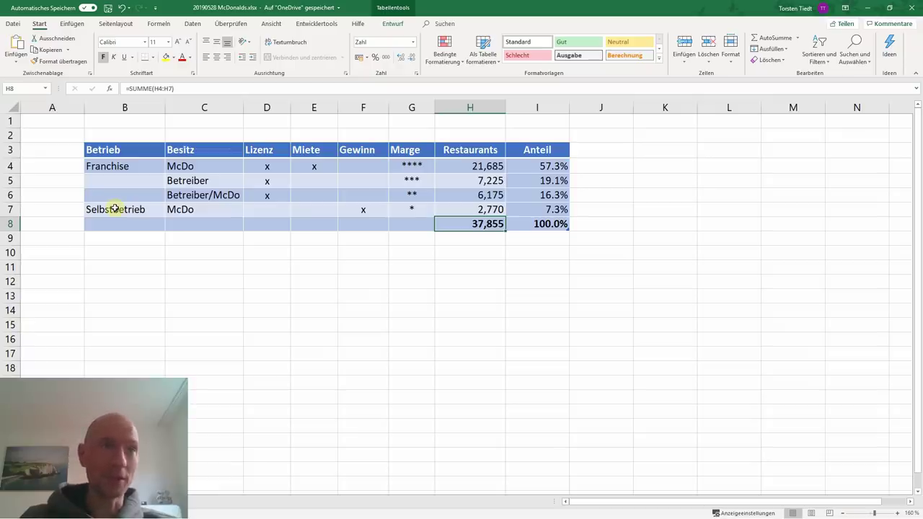
left_click_drag(120, 165, 122, 190)
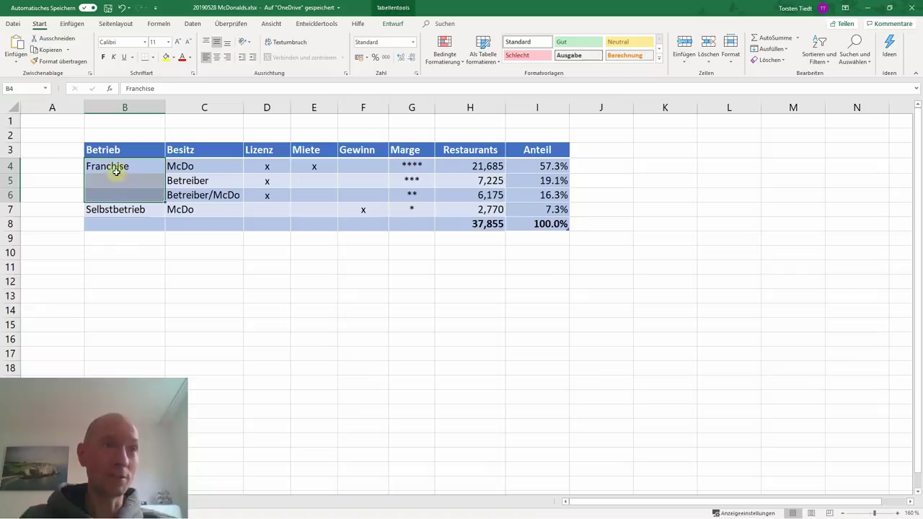
left_click(116, 209)
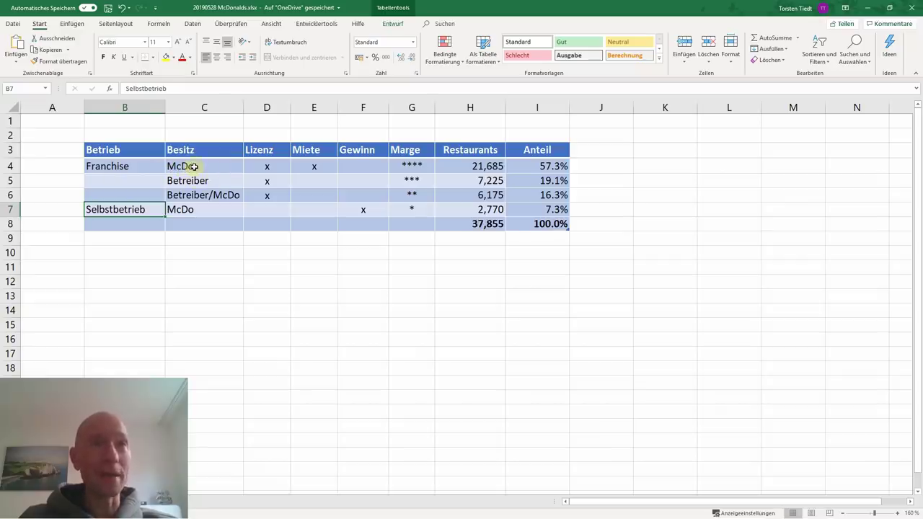
Examine the McDo-owned franchise row across Besitz, Lizenz, Miete and Marge, comparing the Lizenz marks of all franchise rows.
left_click(190, 167)
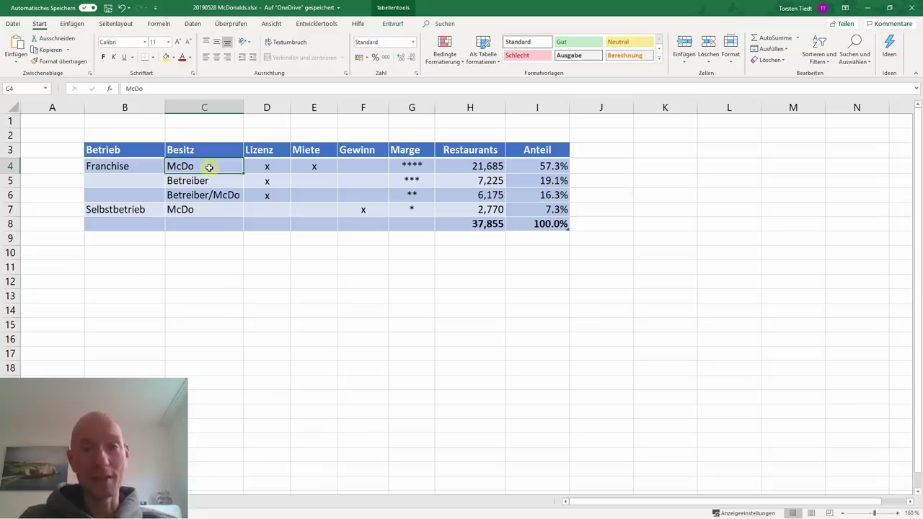
left_click(256, 168)
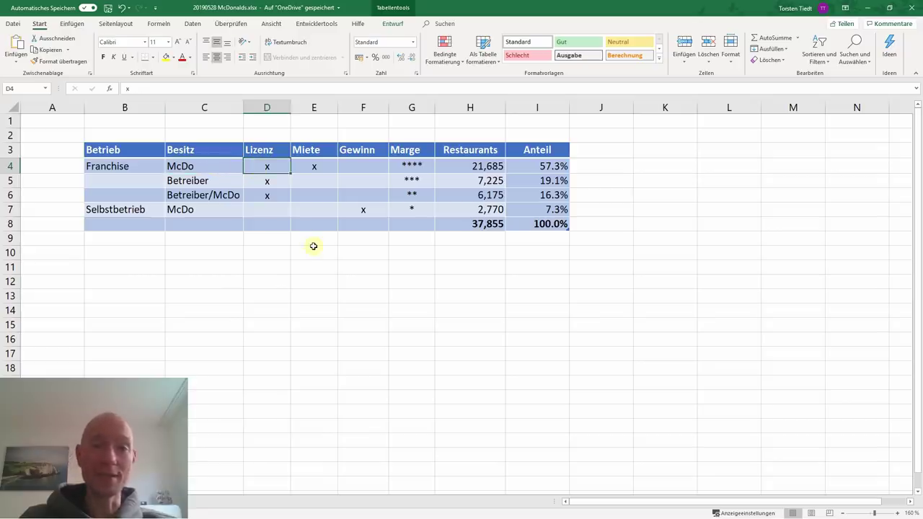
left_click(314, 166)
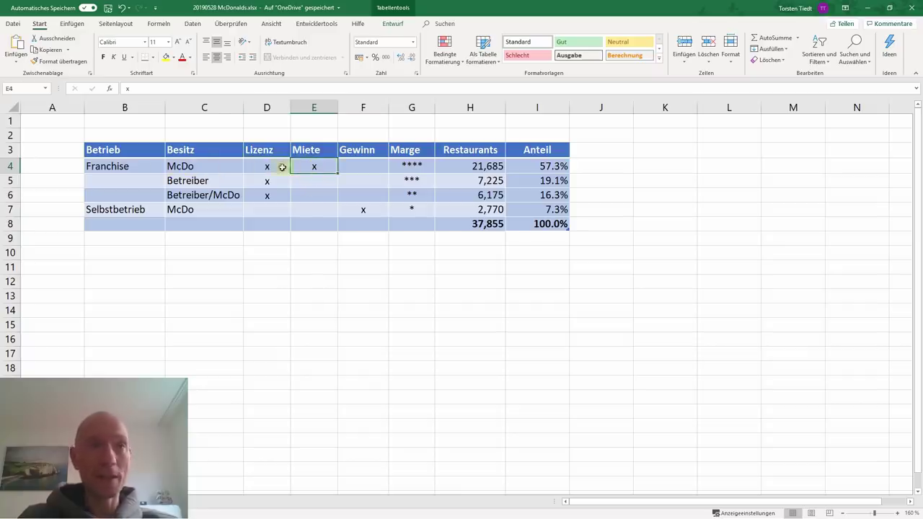
left_click_drag(267, 164, 267, 192)
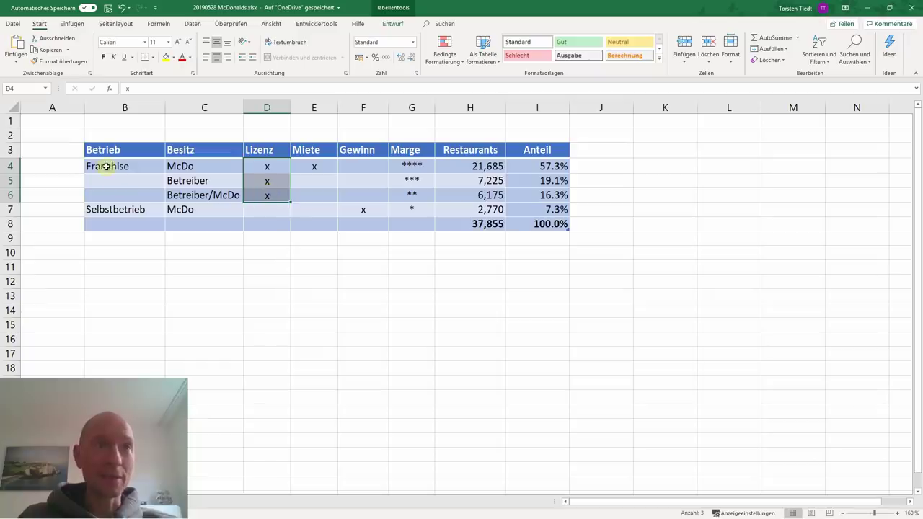
left_click(193, 166)
left_click(303, 167)
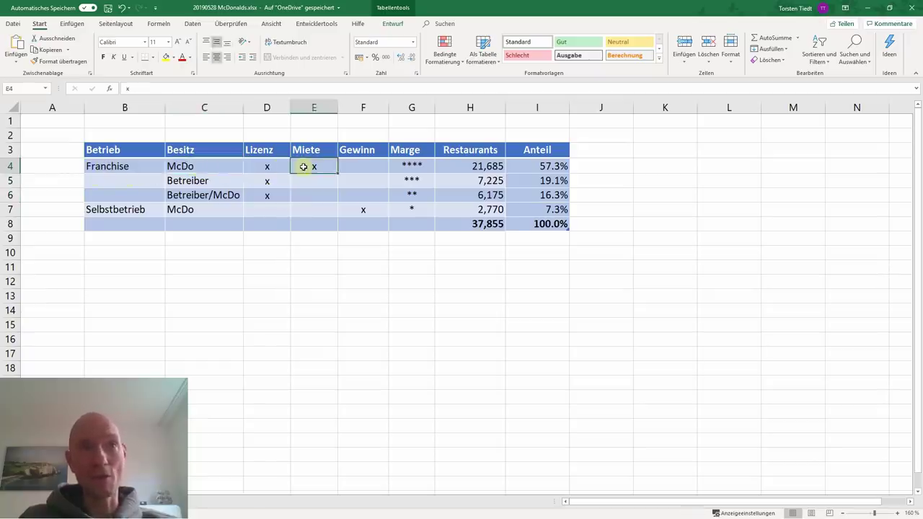
left_click_drag(261, 166, 309, 169)
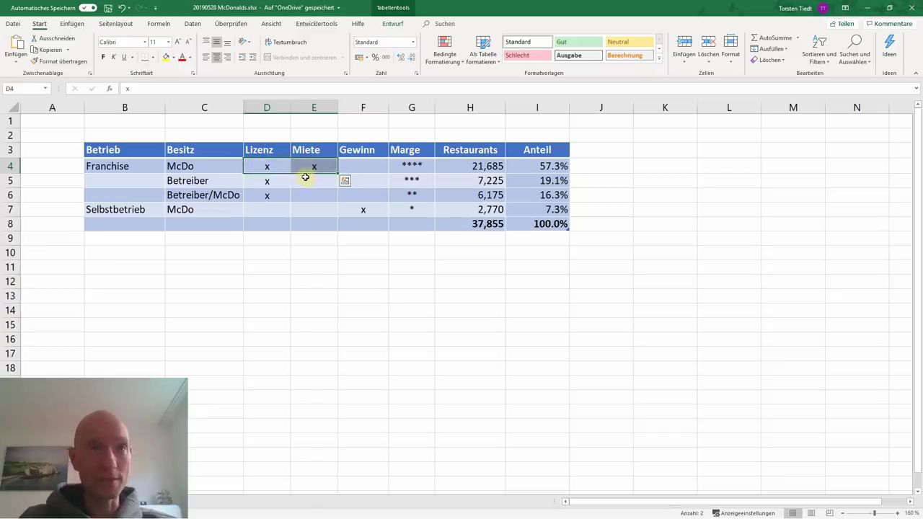
key("ctrl+r")
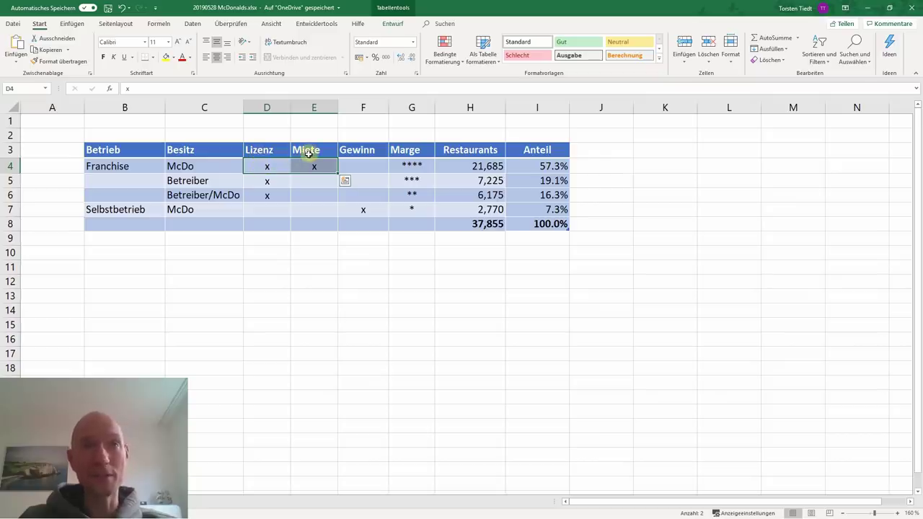
left_click(406, 170)
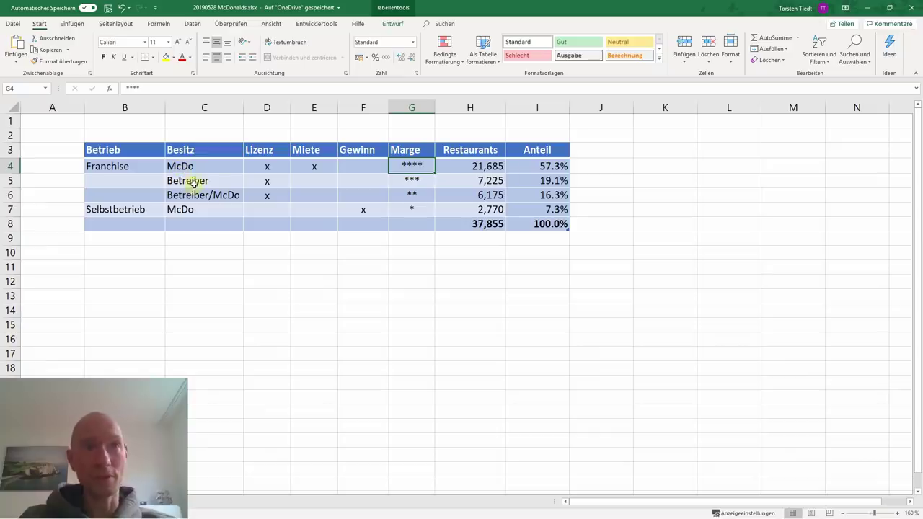
Examine the Lizenz, Miete and Marge entries for the Betreiber and Betreiber/McDo franchise rows.
left_click(307, 180)
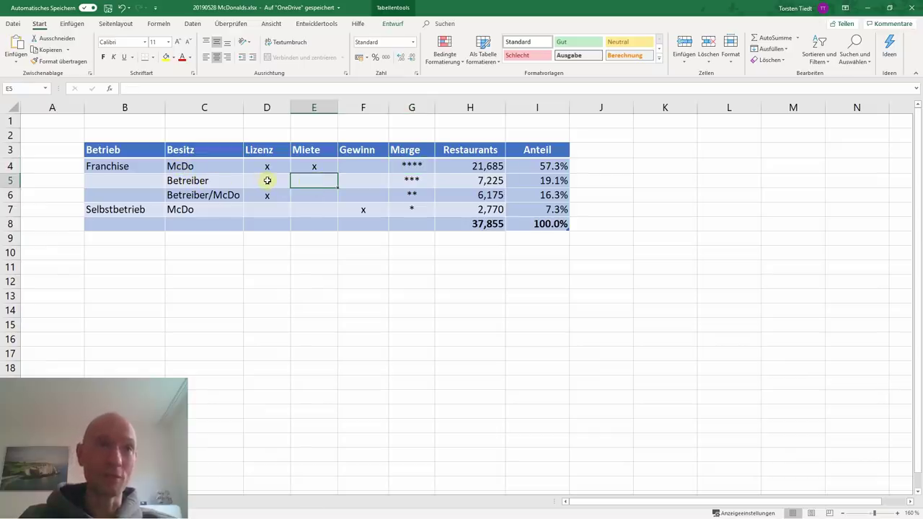
left_click(268, 180)
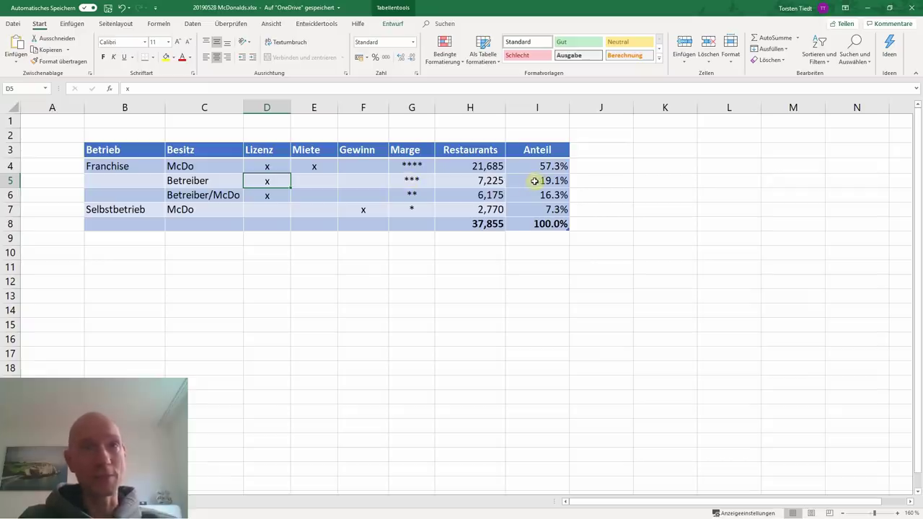
left_click(195, 196)
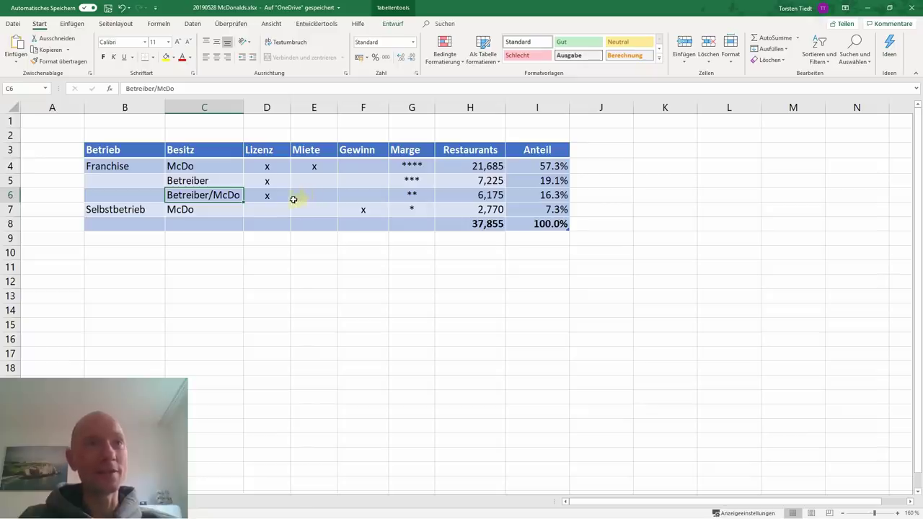
left_click(266, 197)
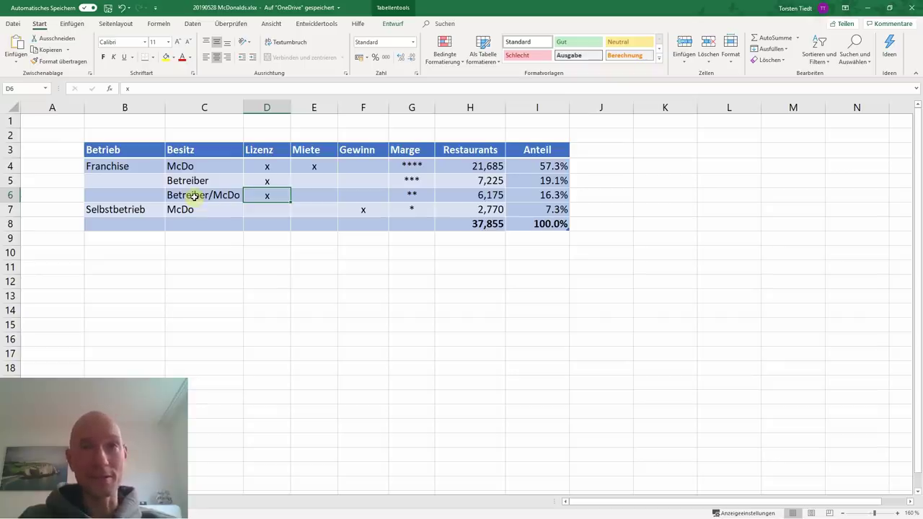
left_click(401, 195)
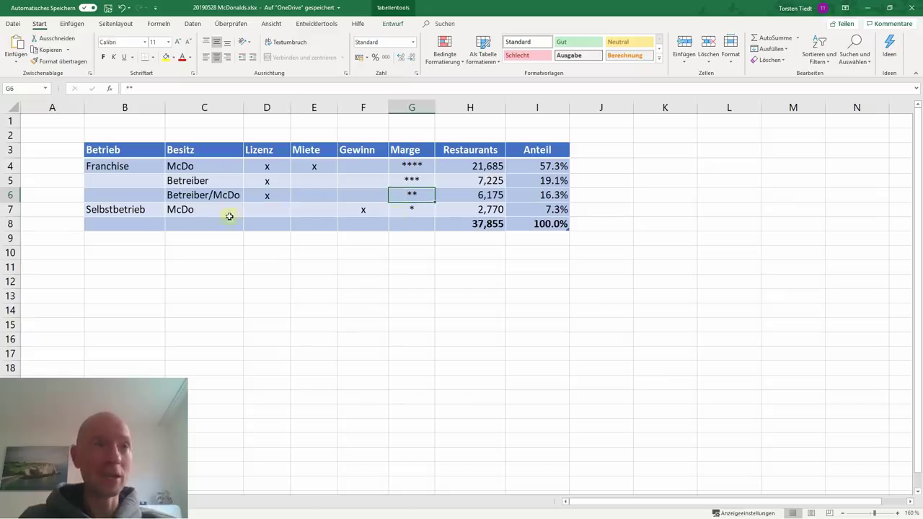
Examine the whole Selbstbetrieb row, including its Besitz, Marge and Restaurants cells.
left_click(104, 209)
left_click_drag(104, 209, 542, 210)
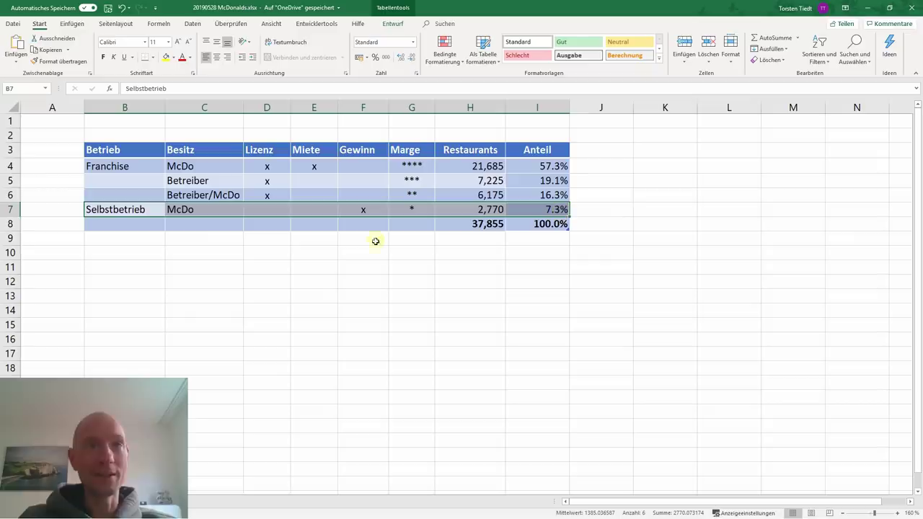
left_click(202, 210)
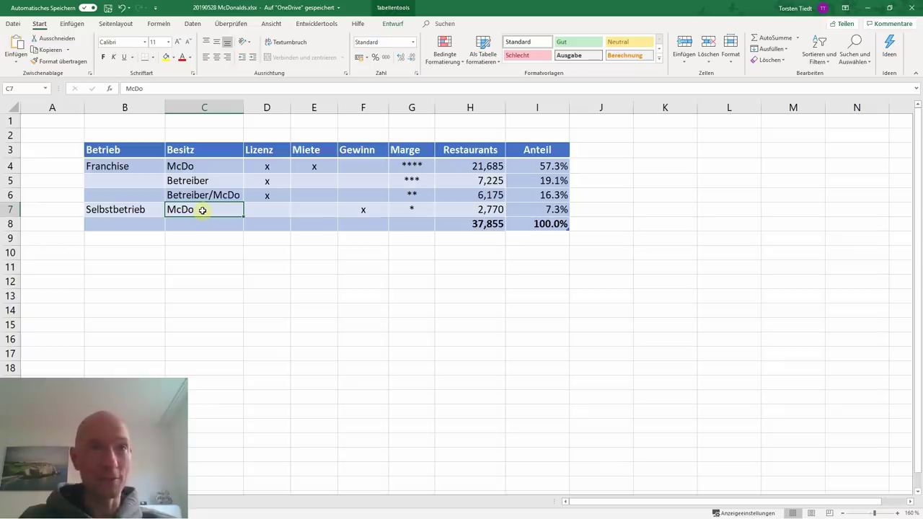
left_click(425, 209)
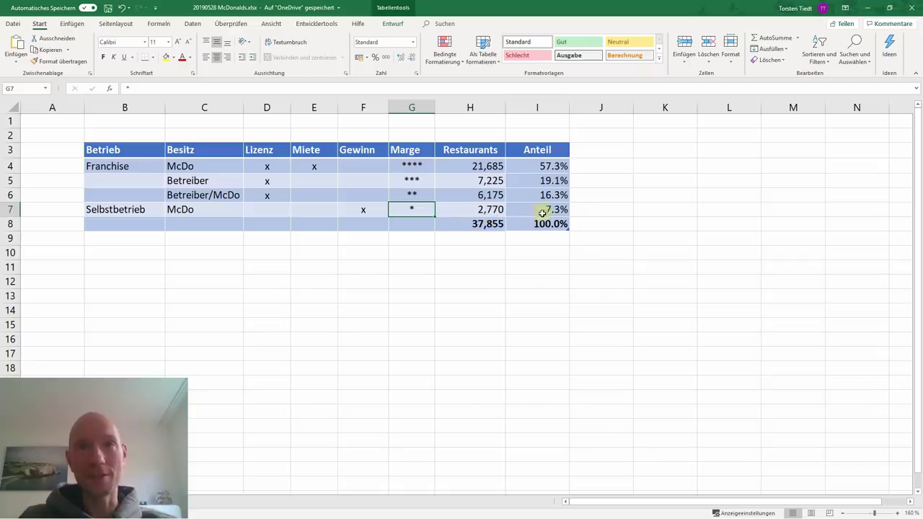
left_click_drag(119, 209, 542, 208)
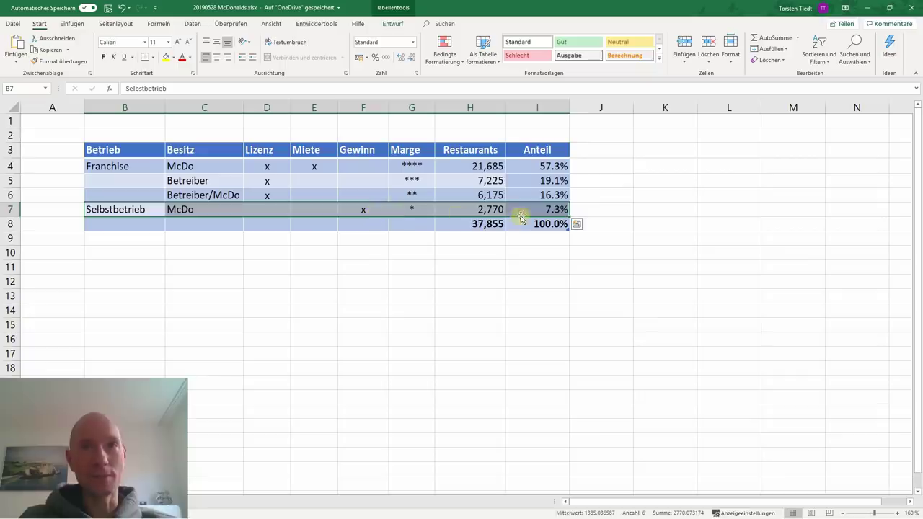
left_click(466, 210)
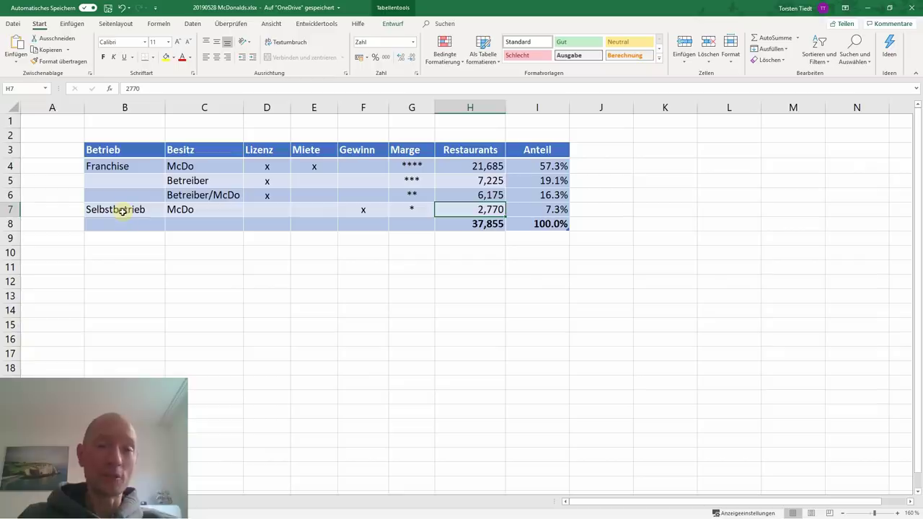
left_click_drag(101, 210, 542, 210)
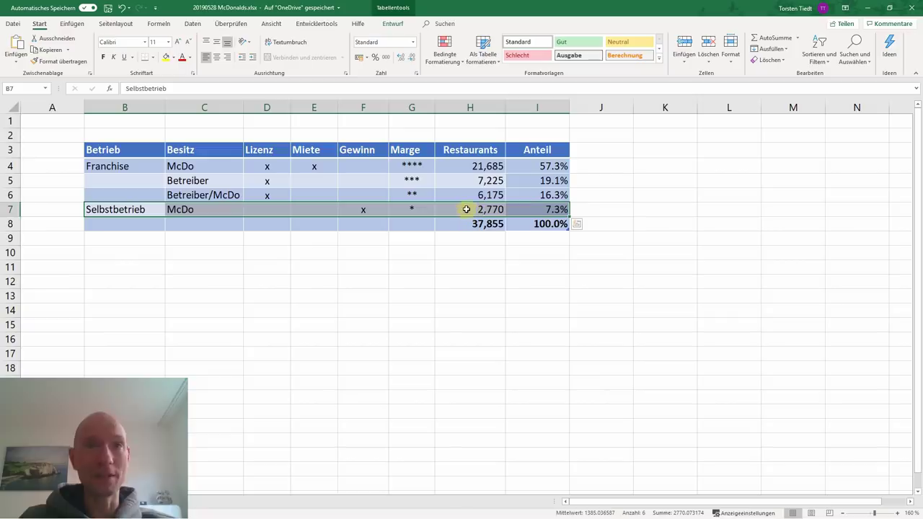
Switch to the browser and view the beginning of the AlleAktien article "McDonalds Aktienanalyse: Die ultimative Cash-Maschine".
key("alt+Tab")
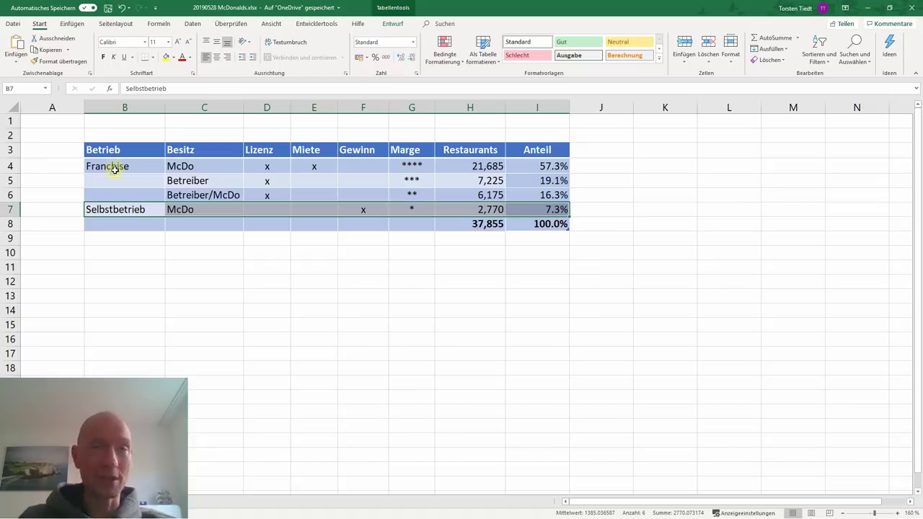
left_click(867, 7)
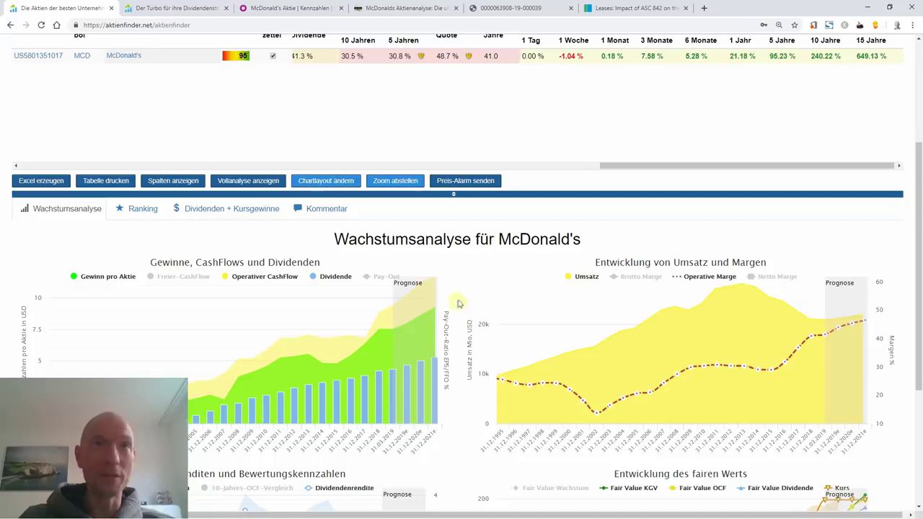
left_click(403, 7)
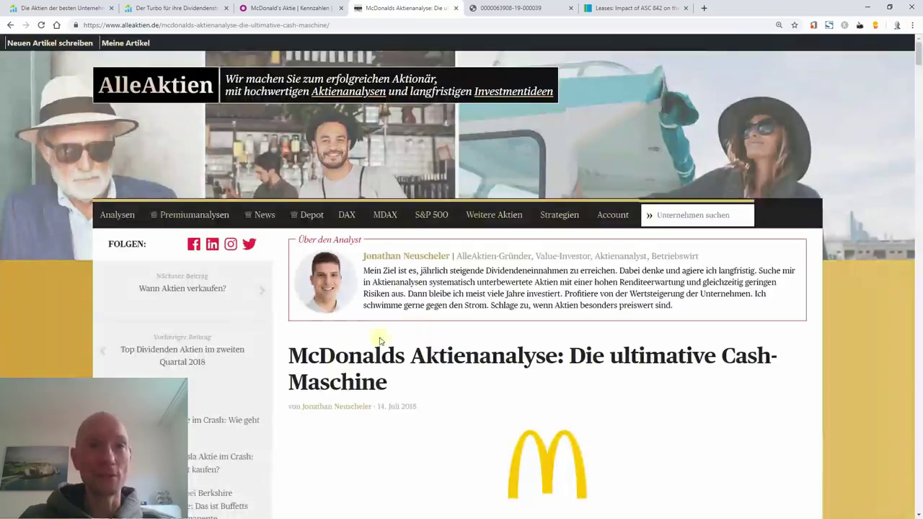
scroll(403, 404, "down", 3)
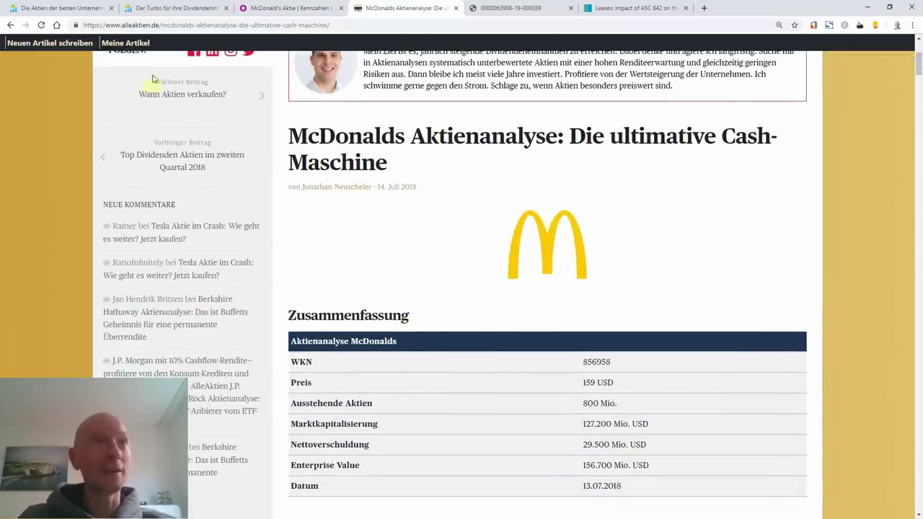
scroll(382, 308, "up", 1)
scroll(385, 310, "up", 1)
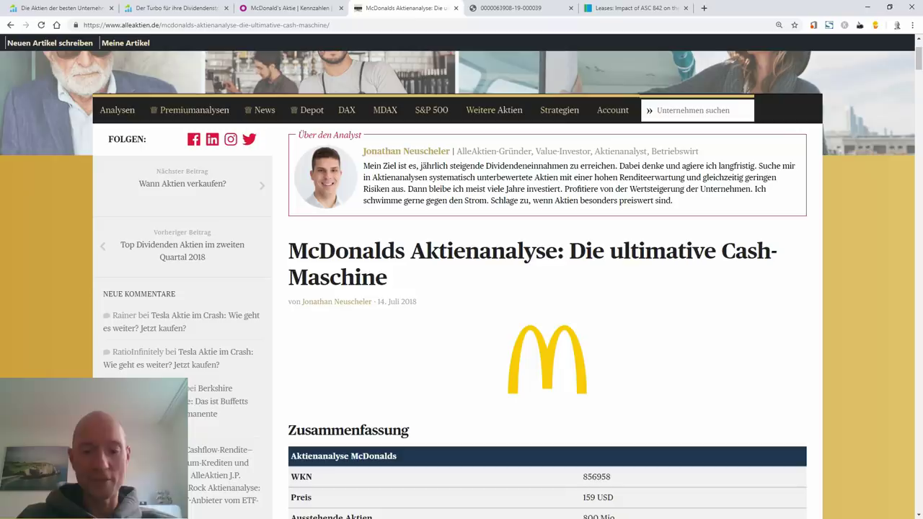
Return to the Excel workbook and show the table of Umsatz and Gewinn by Region, enlarged for reading.
key("alt+Tab")
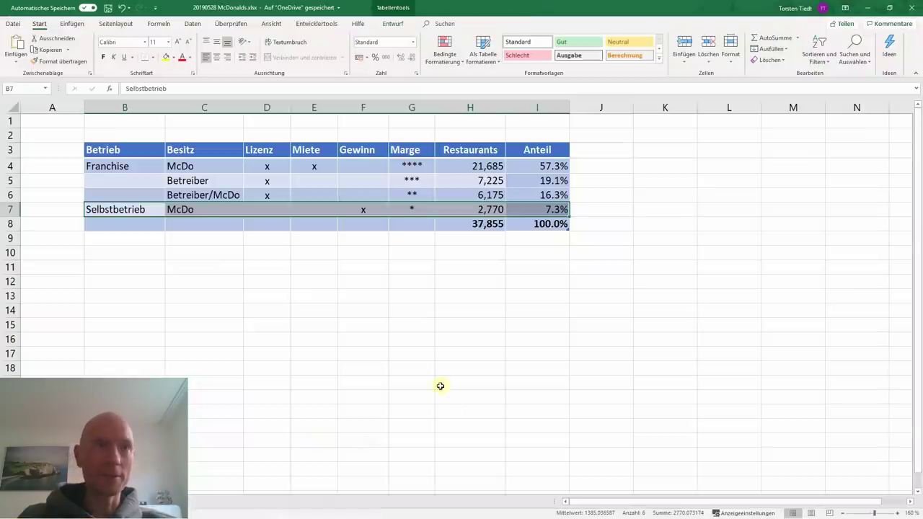
key("ctrl+Page_Down")
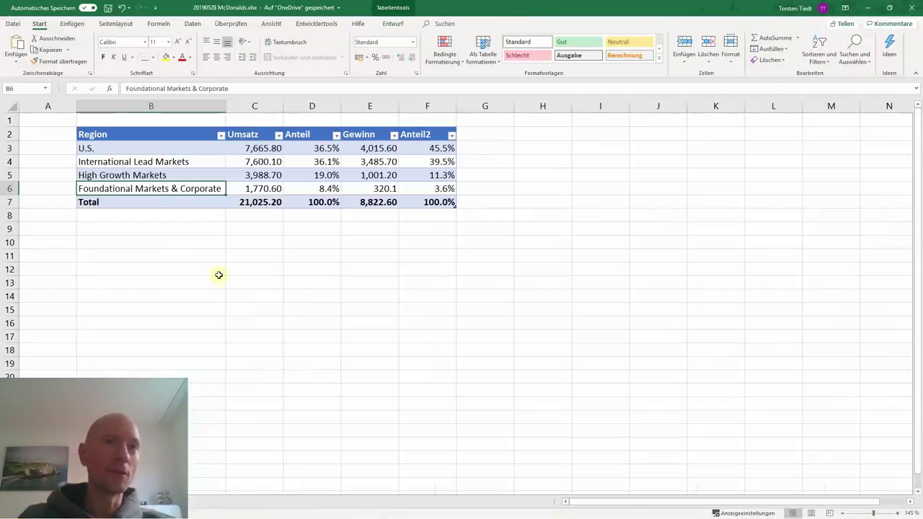
left_click(180, 242)
scroll(180, 243, "up", 1)
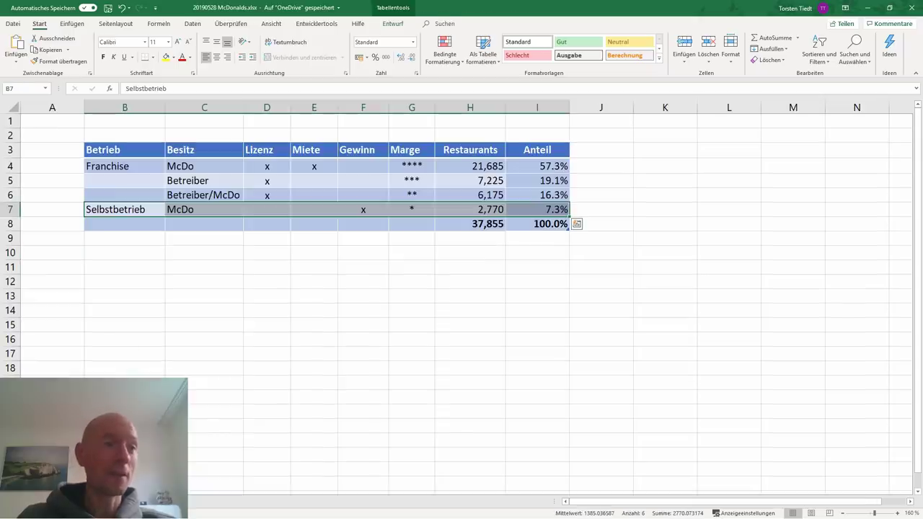
Review the Betreiber/McDo ownership entry in the restaurant table and go back to the Region table.
left_click(208, 194)
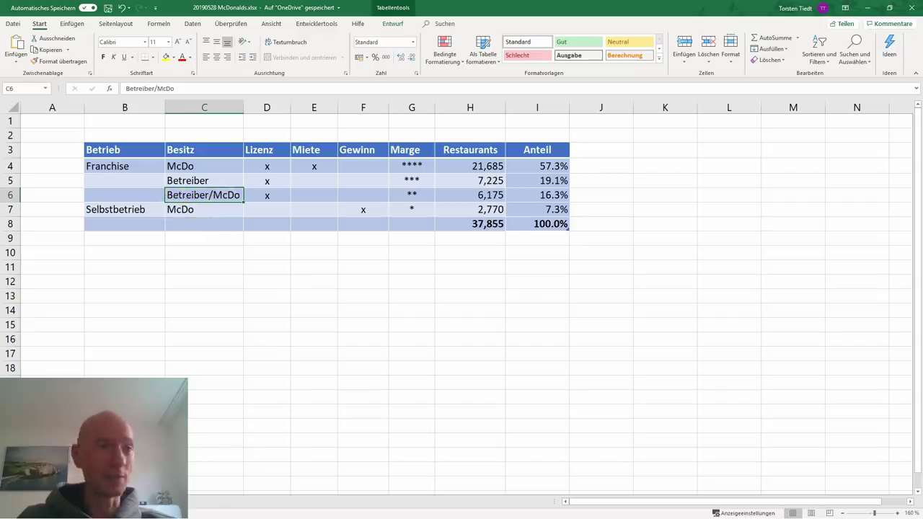
key("ctrl+Page_Down")
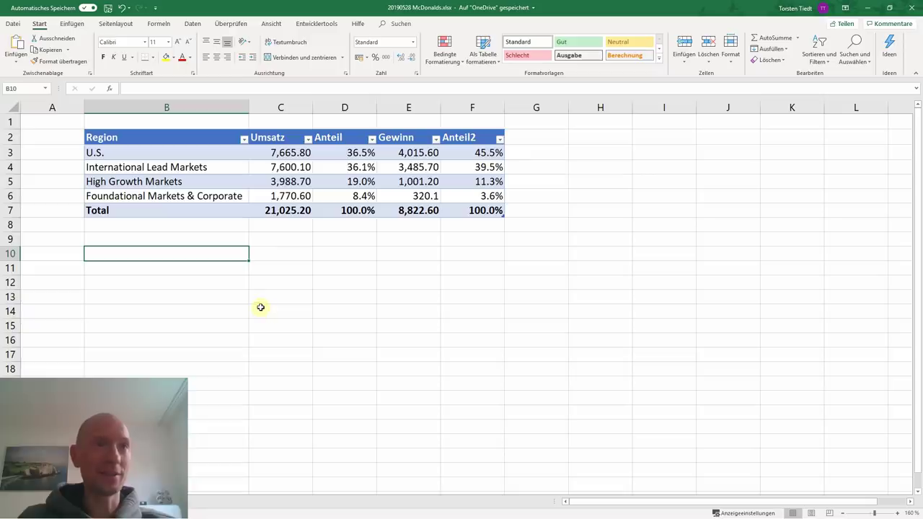
Compare the High Growth Markets row's share of Gewinn with its share of Umsatz in the Region table.
left_click(473, 181)
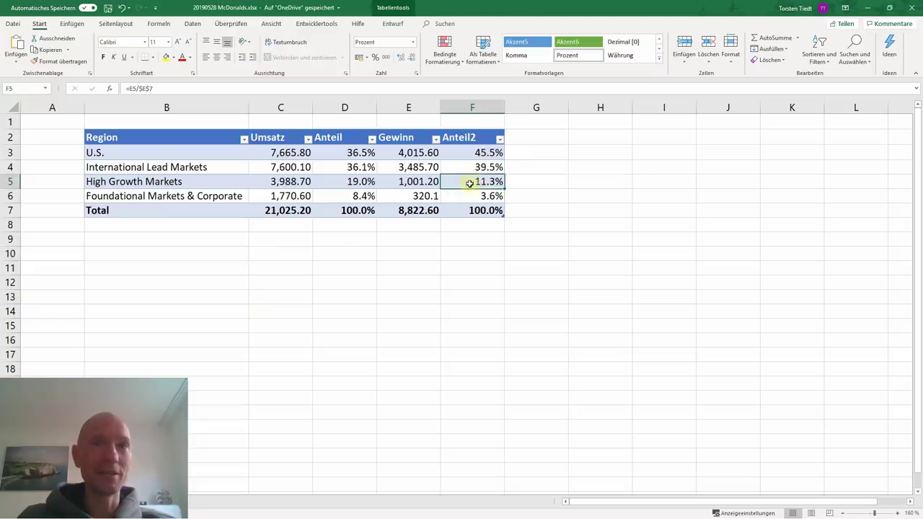
left_click(344, 181)
left_click(482, 181)
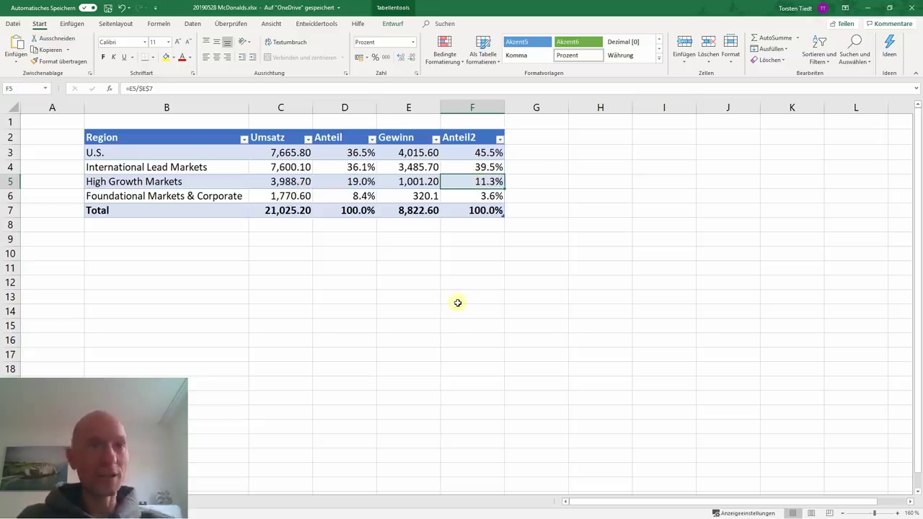
Switch to the Aktienfinder page in the browser and open McDonald's Vollanalyse at the Verschuldung am Gesamtvermögen und Tilgungskraft chart.
left_click(868, 8)
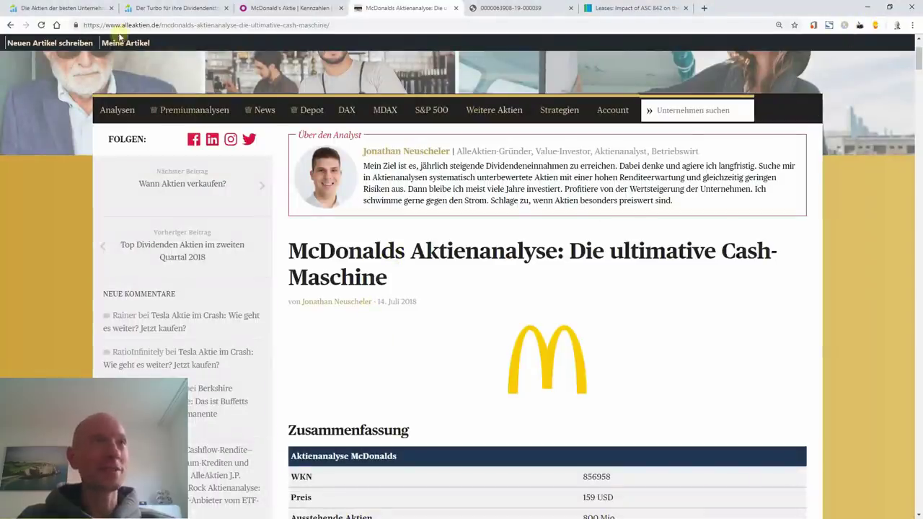
left_click(77, 10)
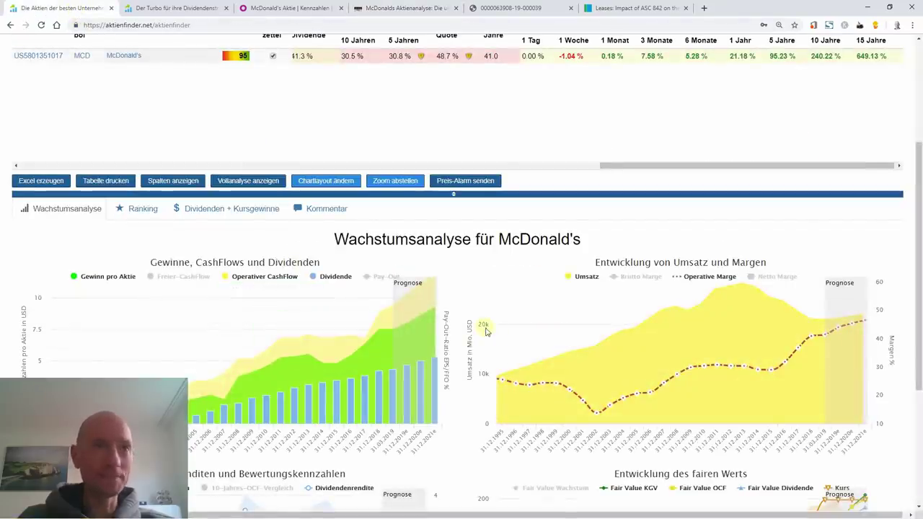
mouse_move(387, 304)
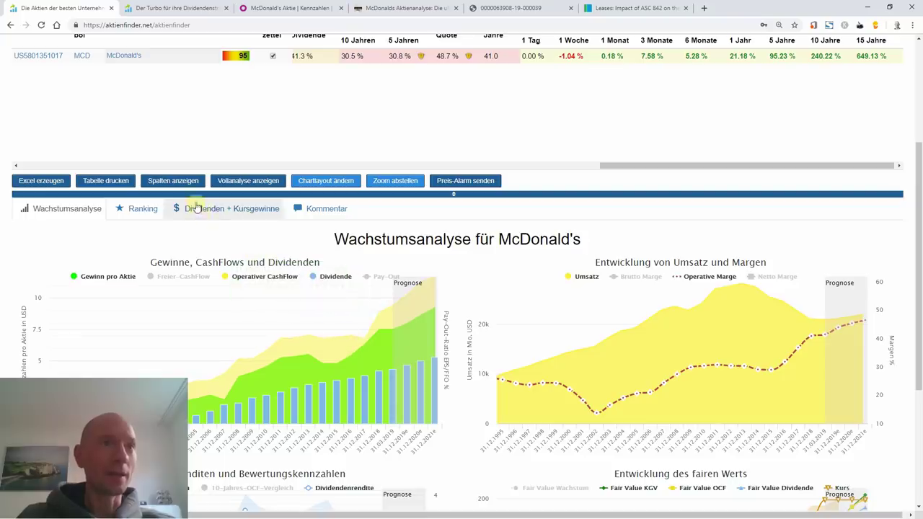
left_click(237, 181)
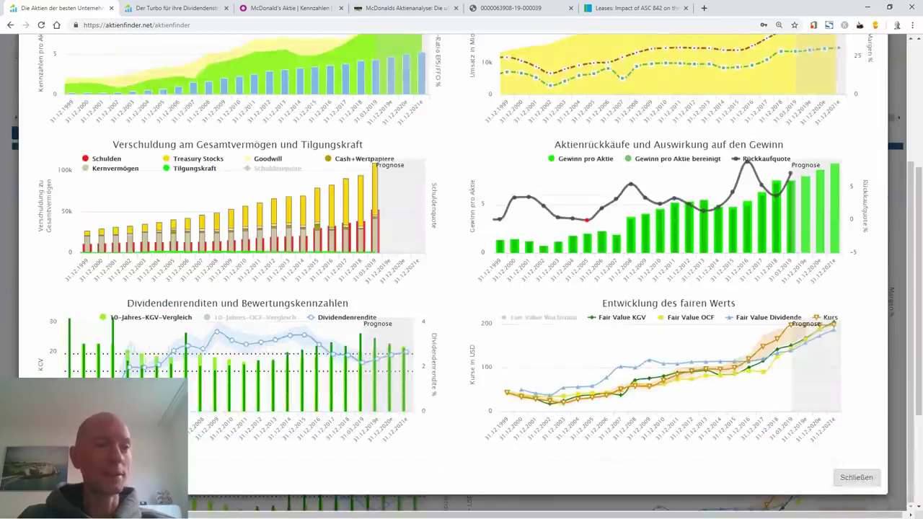
scroll(187, 346, "down", 1)
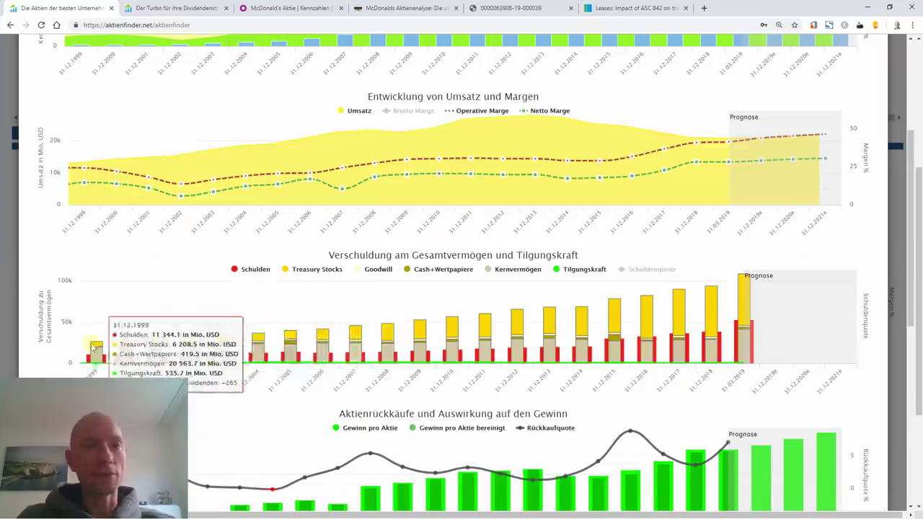
Hide the Tilgungskraft, Schulden and Treasury Stocks series in the Verschuldung am Gesamtvermögen und Tilgungskraft chart.
left_click(580, 270)
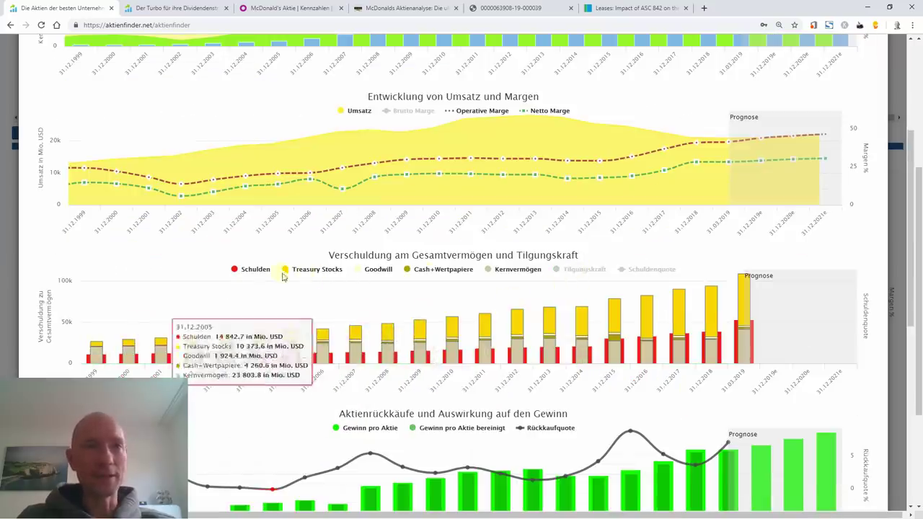
left_click(258, 270)
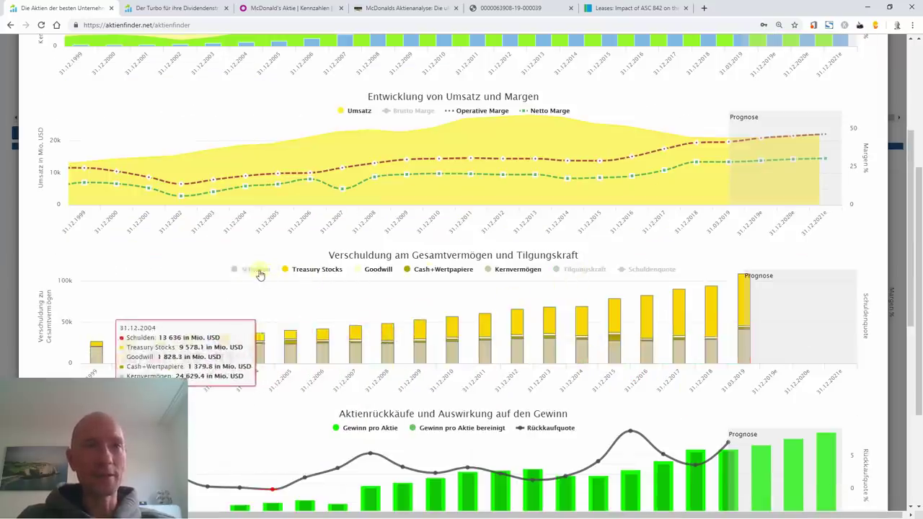
left_click(321, 270)
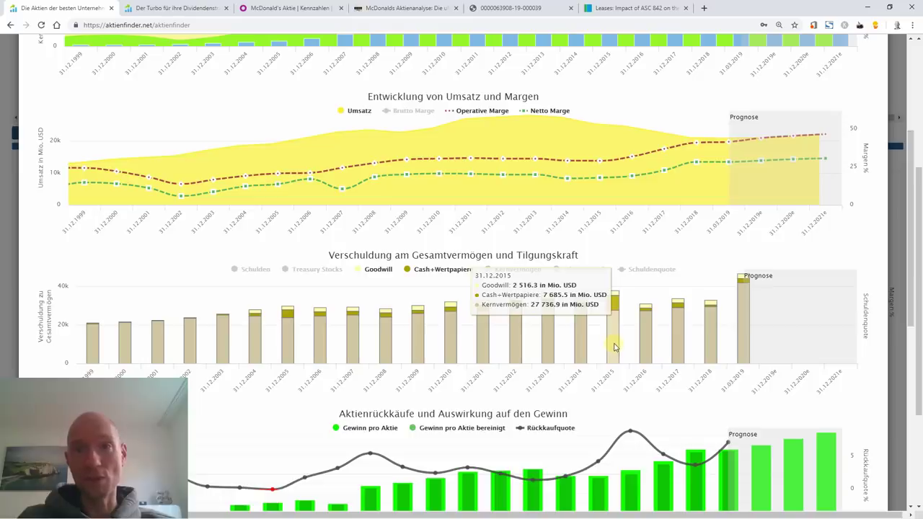
left_click(301, 271)
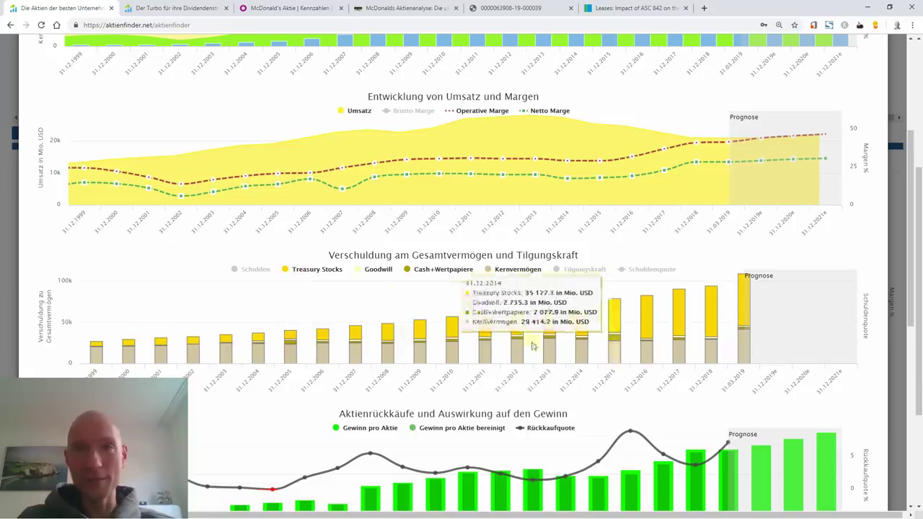
left_click(301, 270)
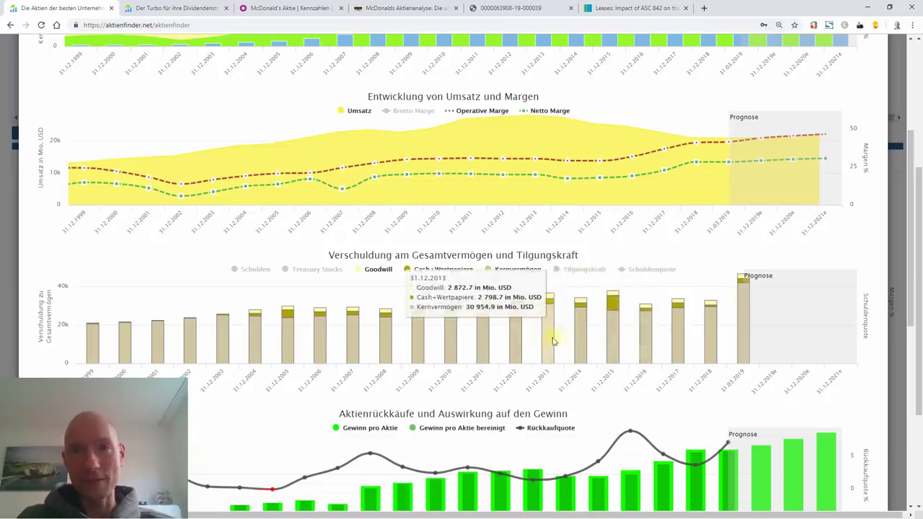
Narrow the charts to the period 31.12.2012 to 31.12.2019e and show the Treasury Stocks series in the Verschuldung chart.
left_click_drag(529, 340, 765, 342)
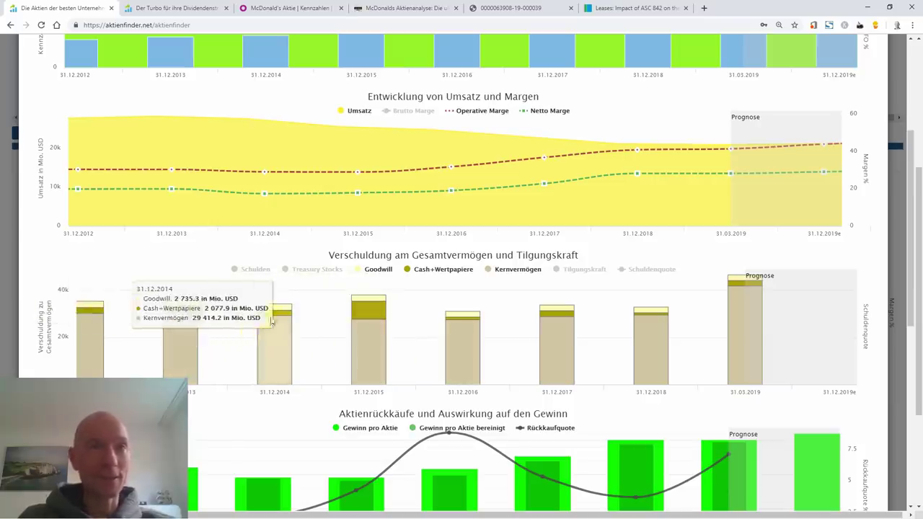
left_click(307, 273)
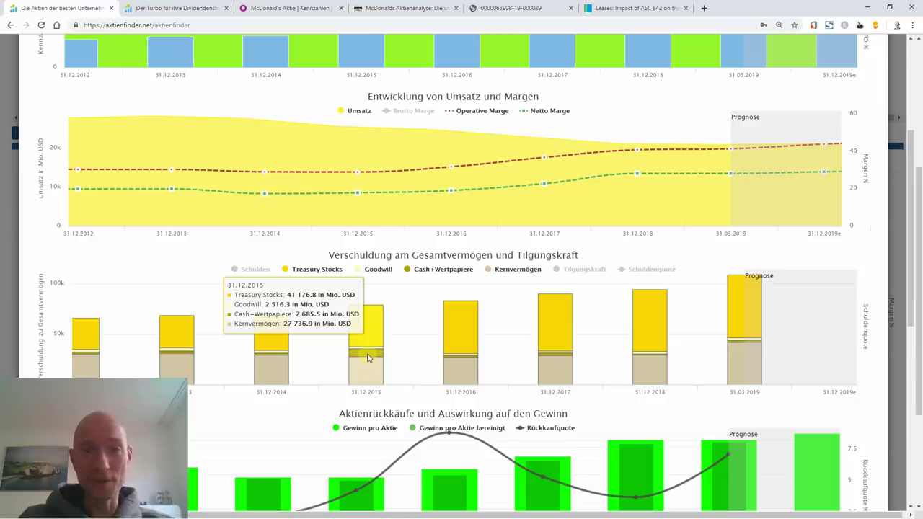
scroll(367, 359, "down", 1)
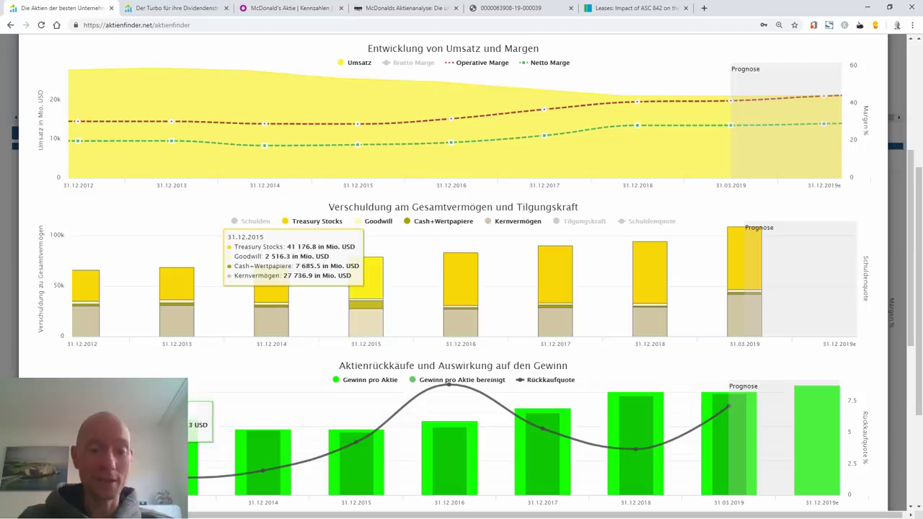
Return to the restaurant table in the Excel workbook and highlight the Selbstbetrieb entry together with its McDo ownership cell.
key("alt+Tab")
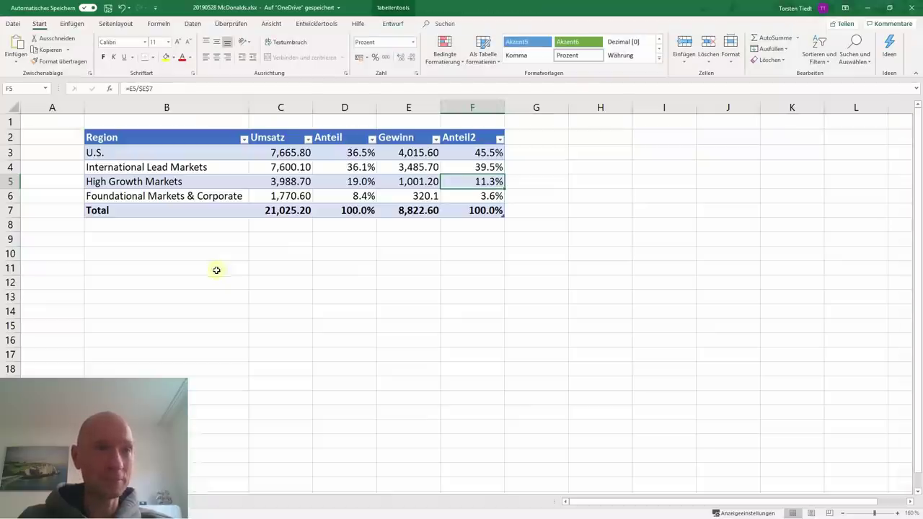
key("ctrl+Page_Down")
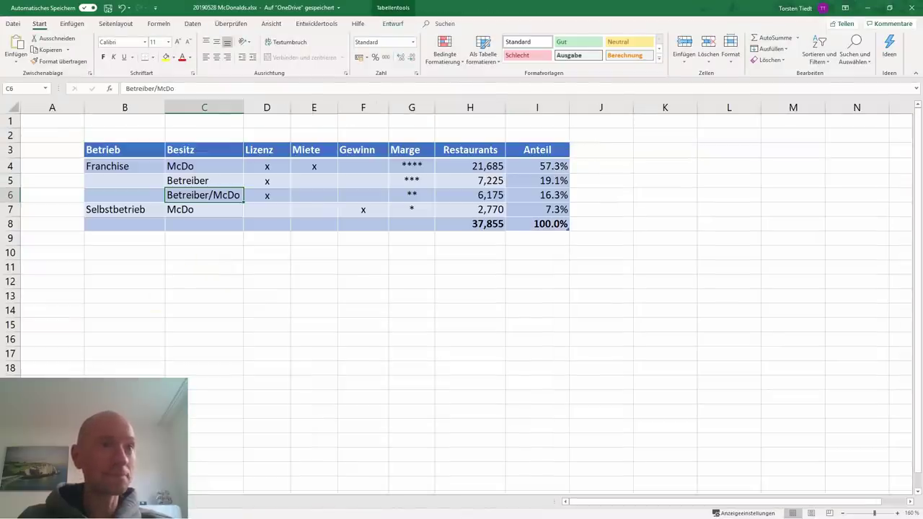
left_click_drag(119, 207, 186, 209)
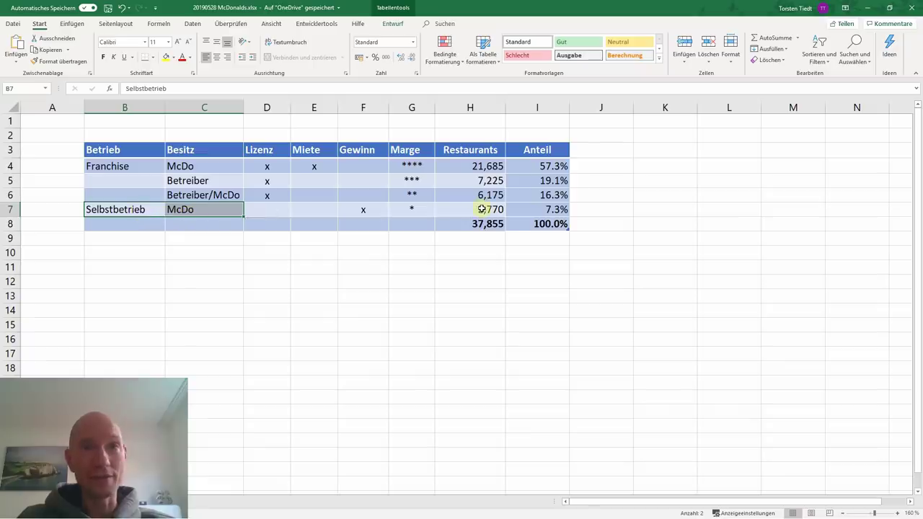
Examine the Franchise entry and its Betreiber and Betreiber/McDo ownership types with their Lizenz cells.
left_click(113, 170)
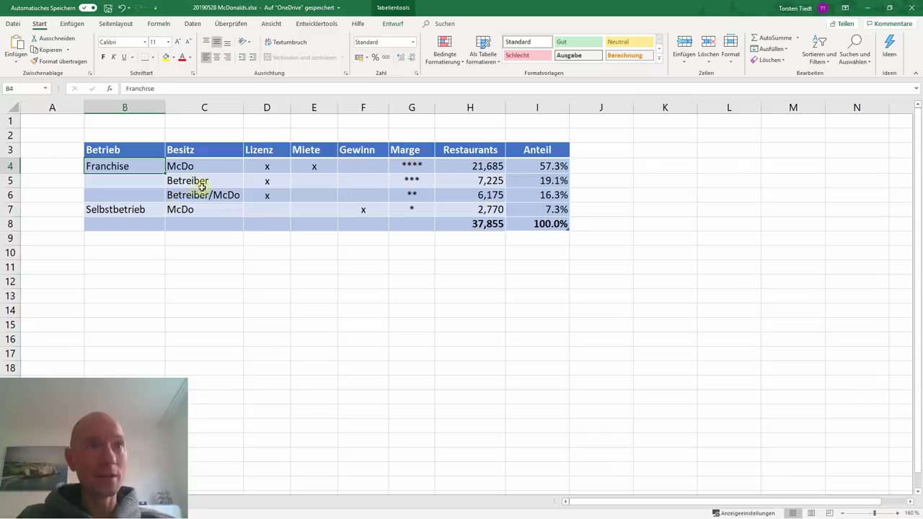
left_click_drag(175, 180, 268, 194)
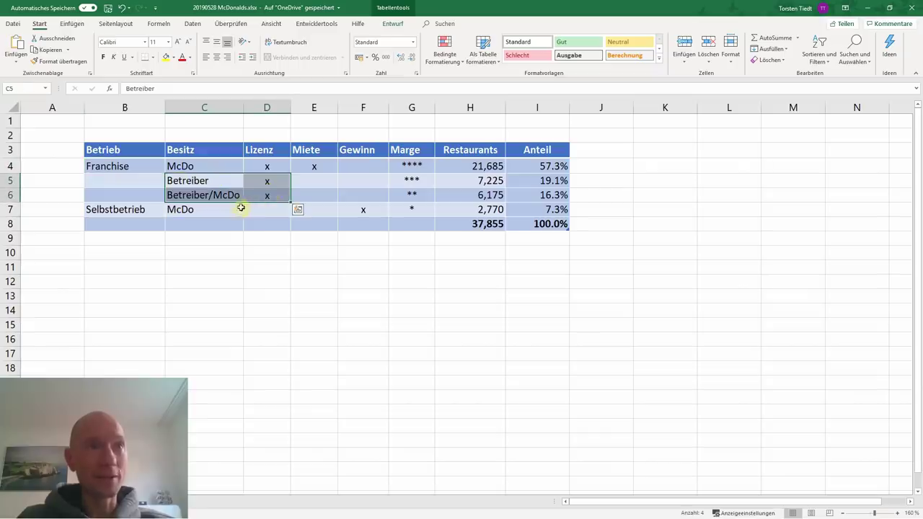
left_click_drag(189, 181, 215, 180)
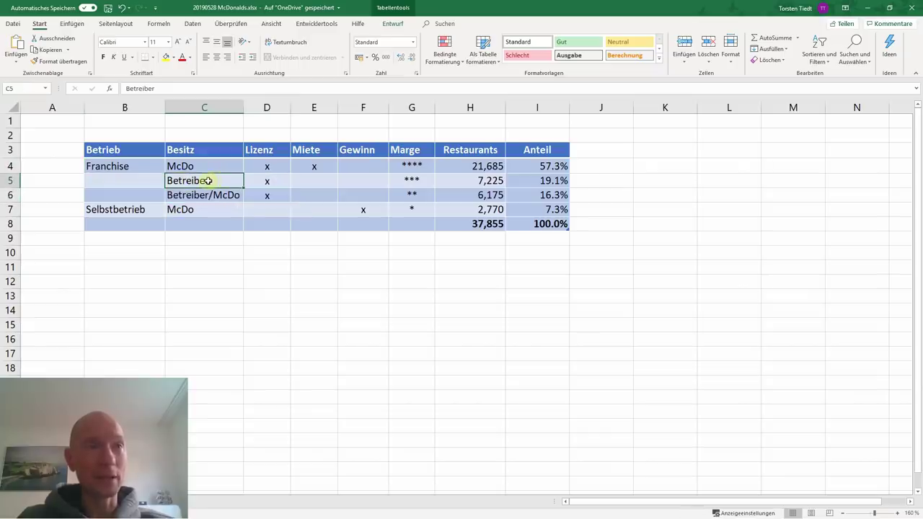
left_click(175, 196)
left_click_drag(250, 196, 230, 195)
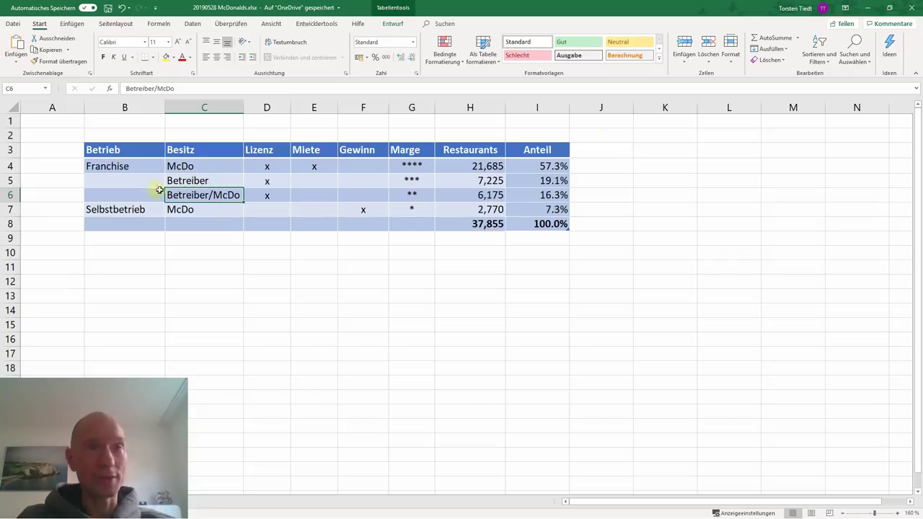
Switch to the browser, hide Treasury Stocks in the Verschuldung chart and consult the article "Leases: Impact of ASC 842 on the retail and restaurant sector".
left_click(867, 8)
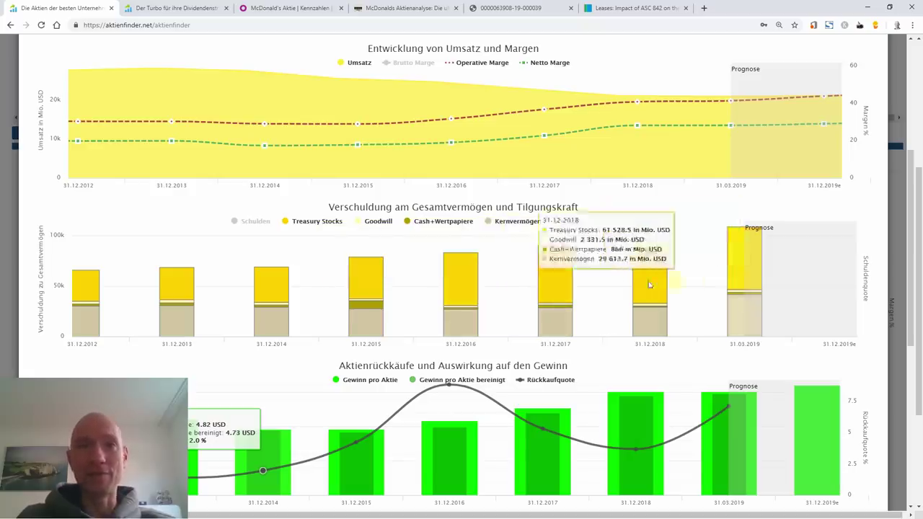
left_click(325, 222)
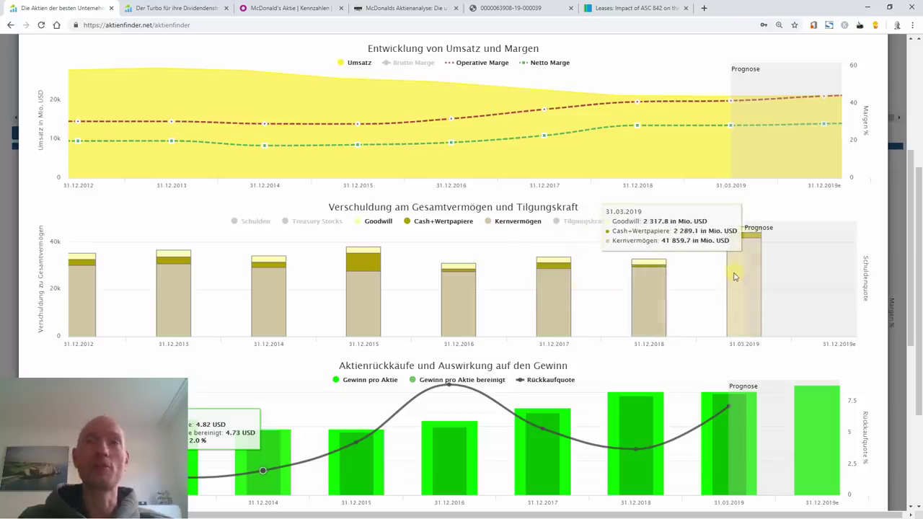
left_click(631, 9)
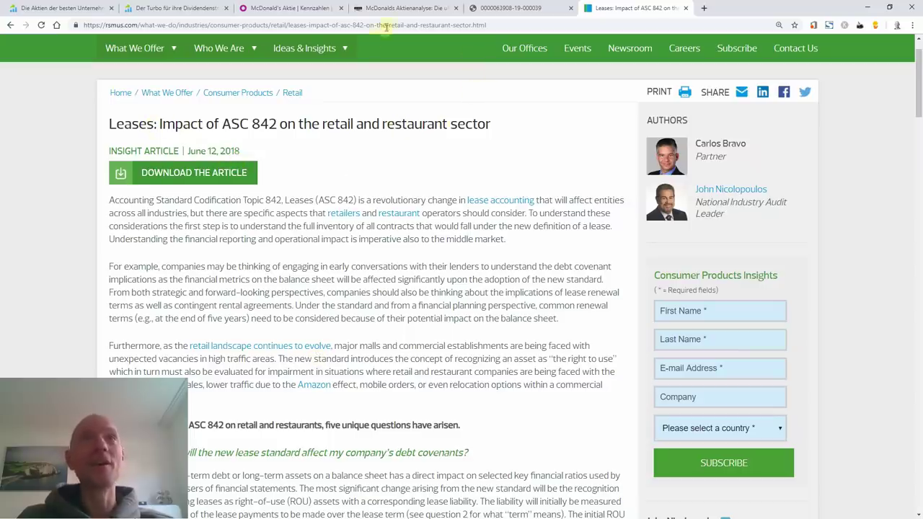
left_click(76, 13)
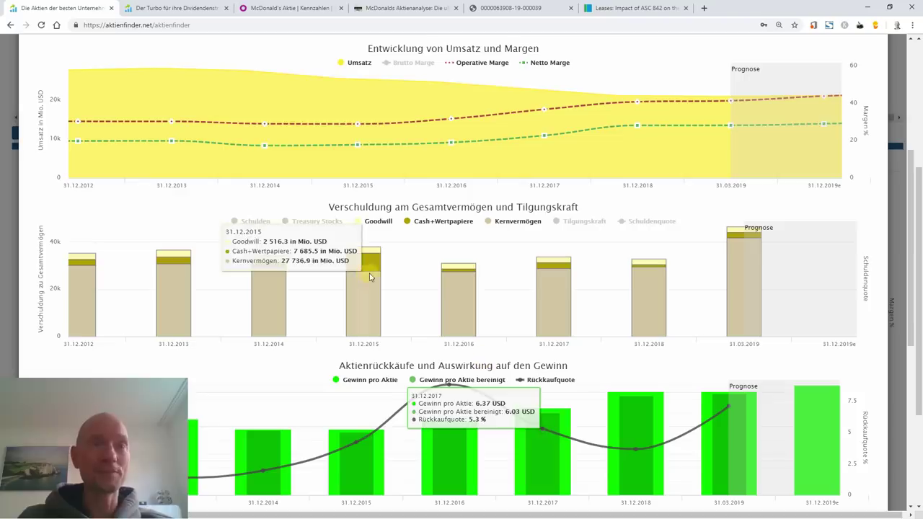
View the onvista Kennzahlen page for the McDonald's share, down to its Bilanz section.
left_click(264, 10)
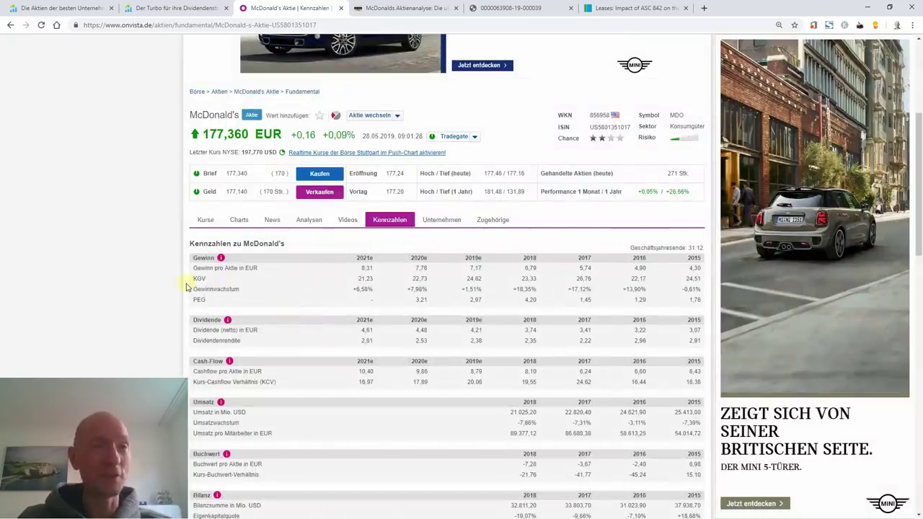
scroll(186, 286, "down", 1)
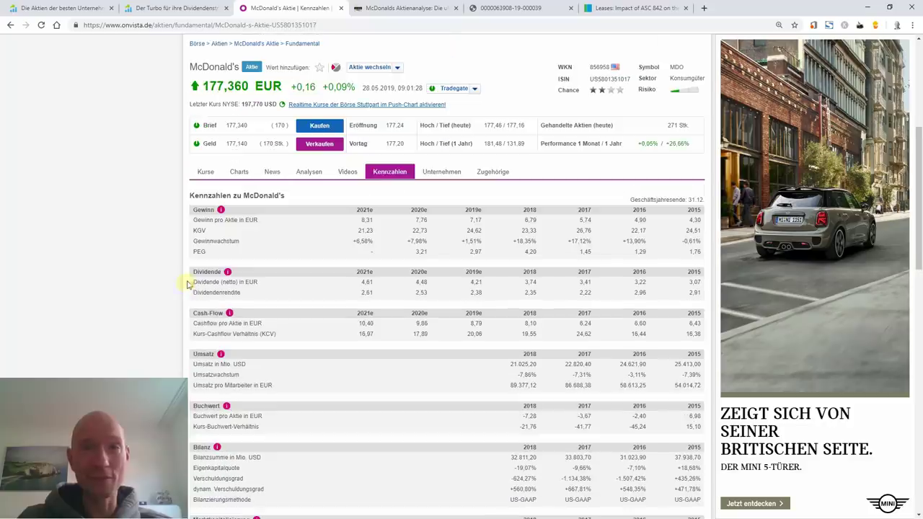